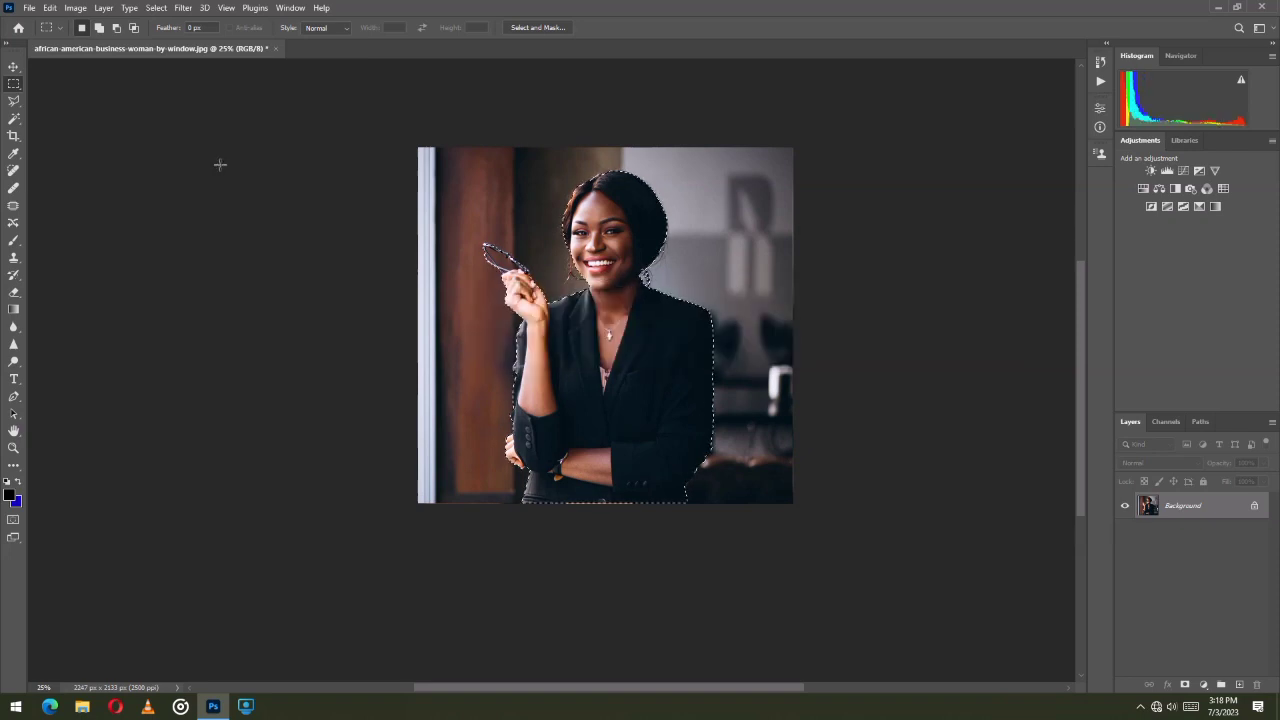
- Copy the selected woman onto a new layer and delete the Background layer
left_click(13, 120)
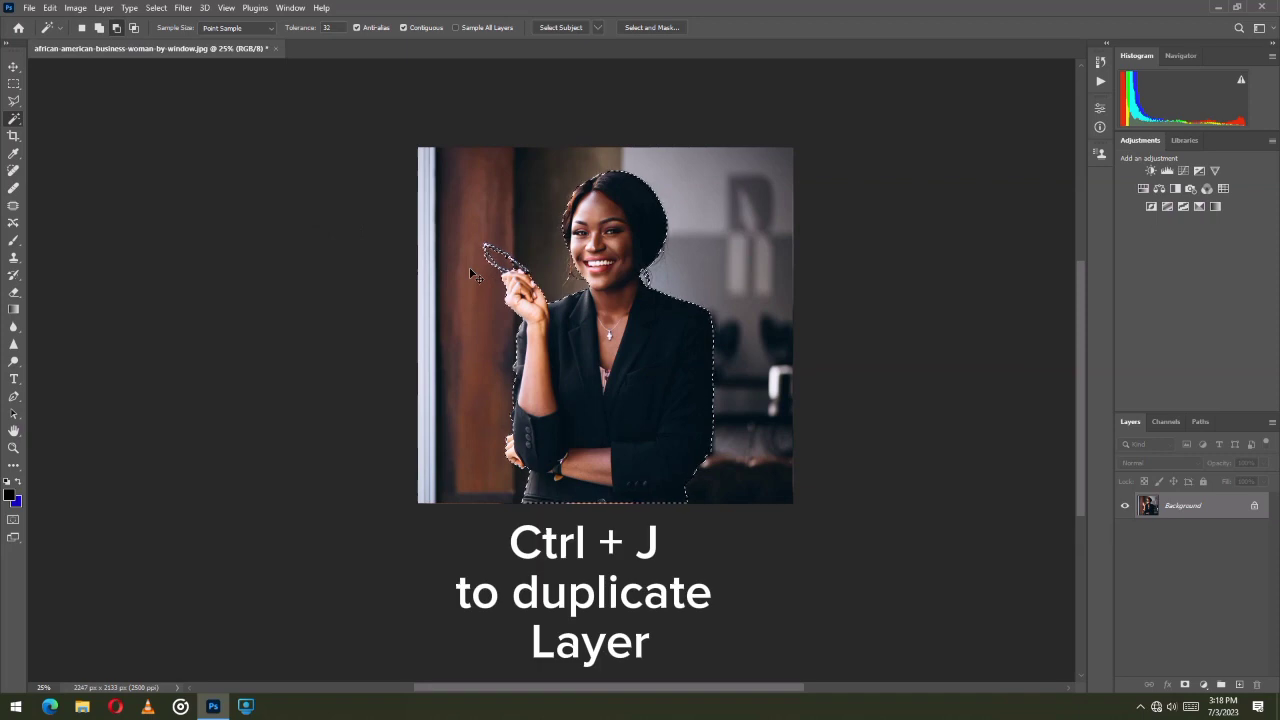
key("ctrl+j")
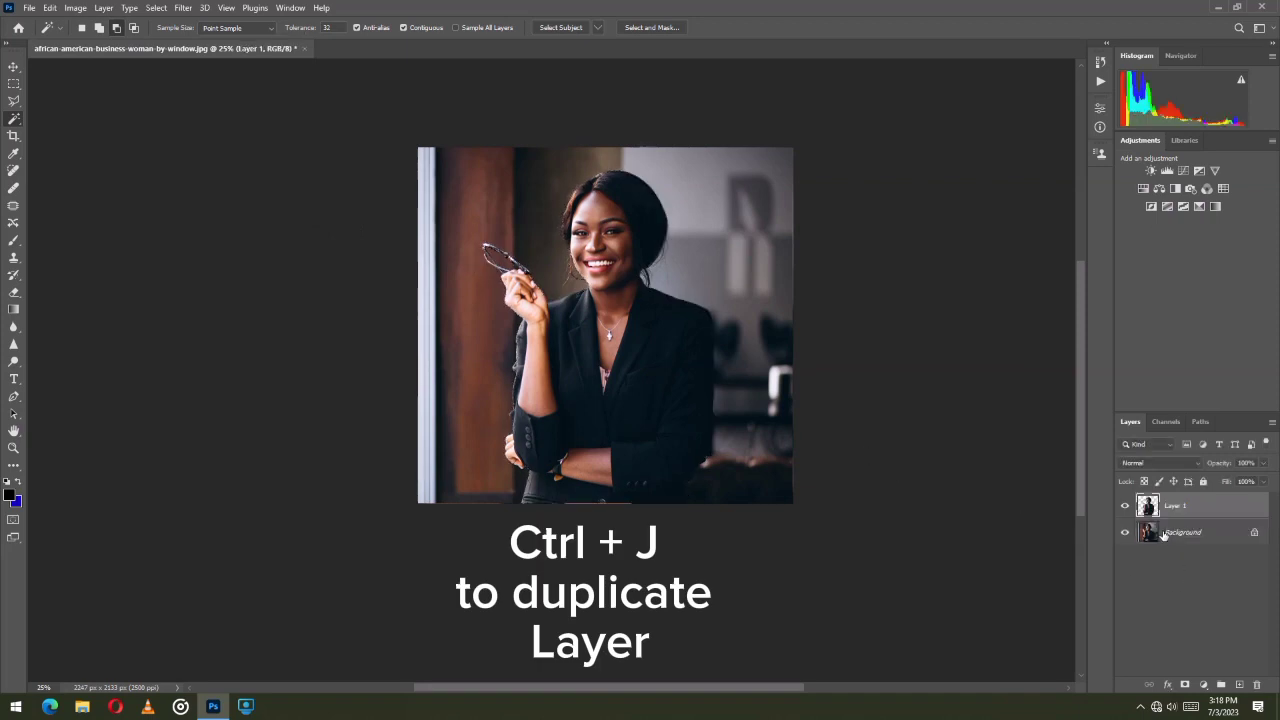
left_click(1163, 535)
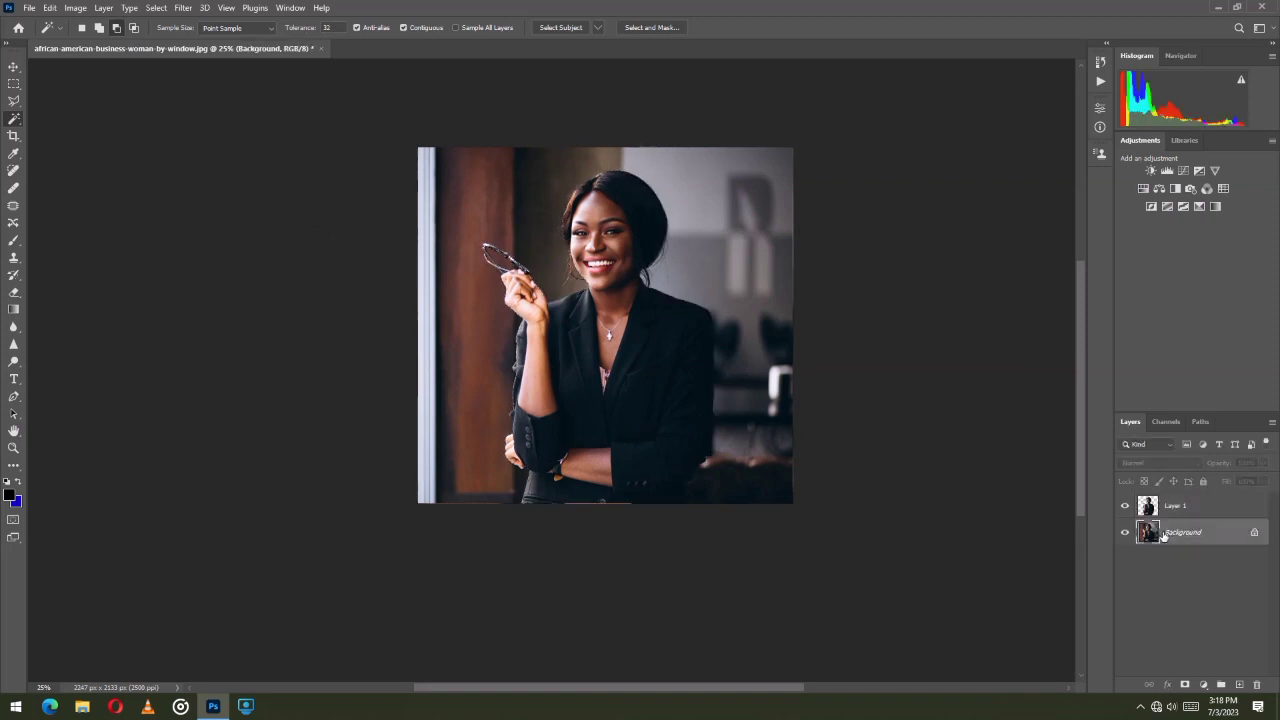
key("Delete")
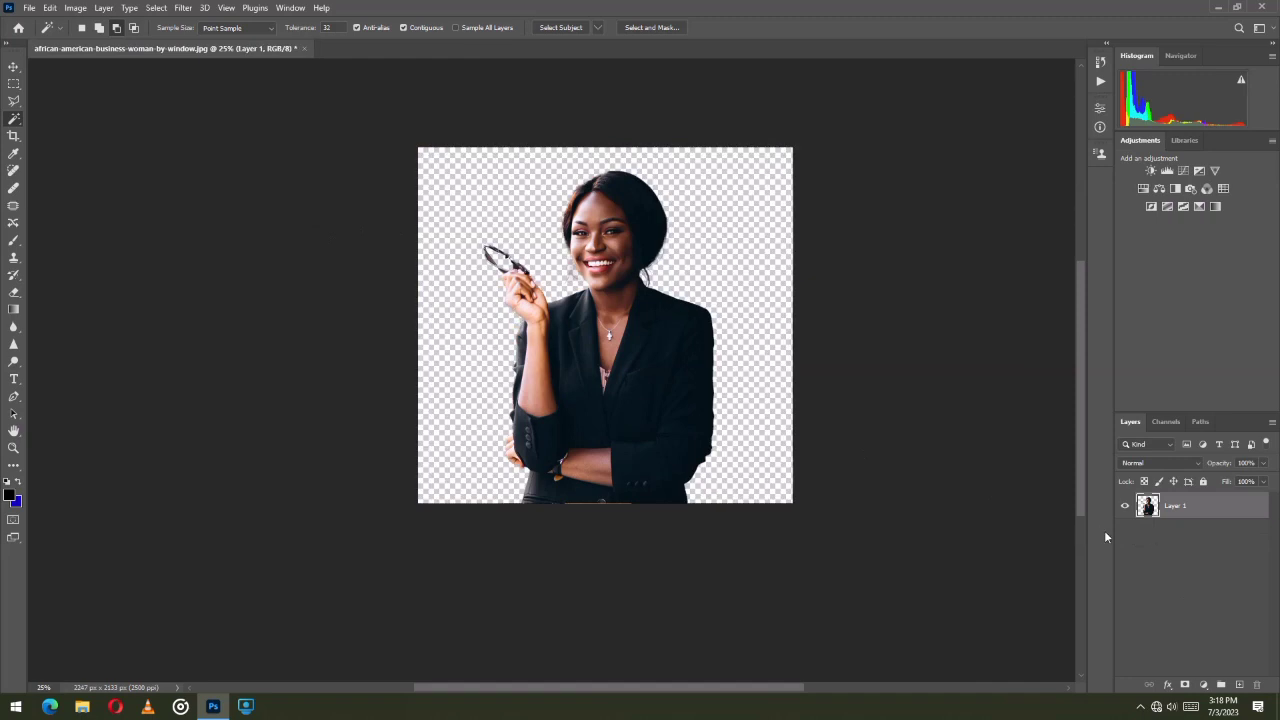
- Erase the woman's lower body below the elbow with a rectangular marquee selection, then deselect
left_click(13, 84)
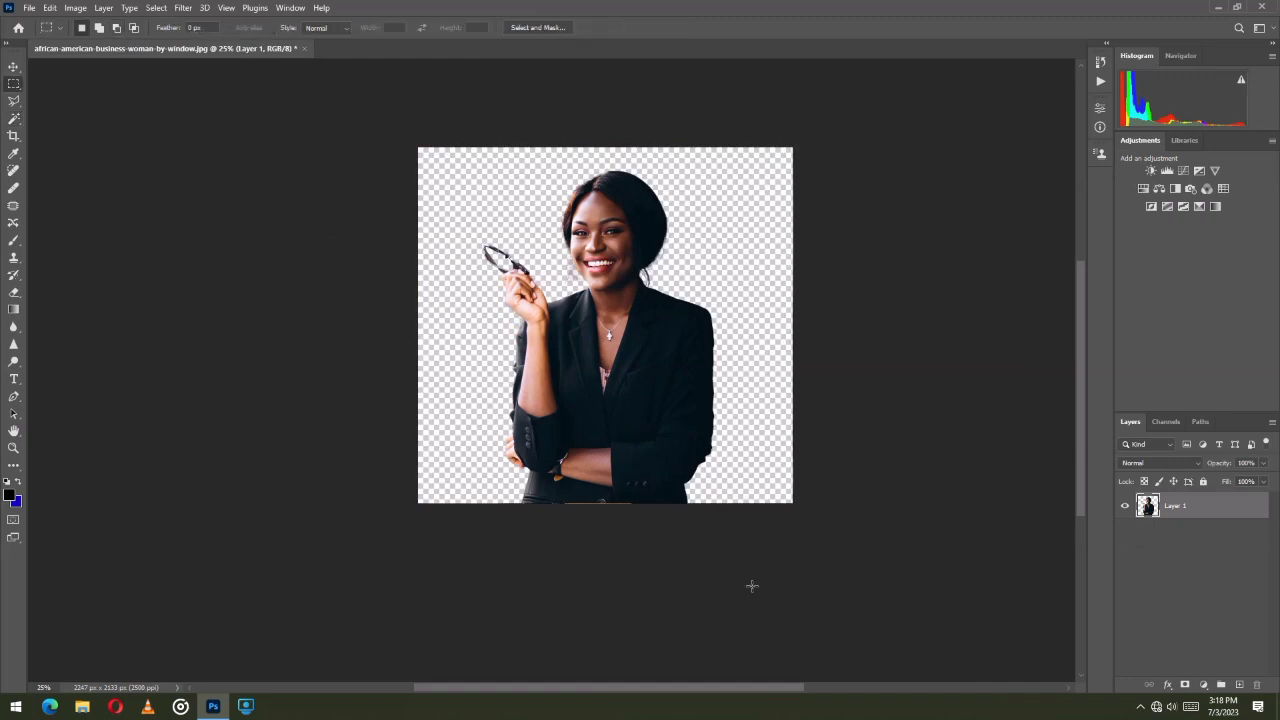
left_click_drag(774, 575, 453, 422)
key("Delete")
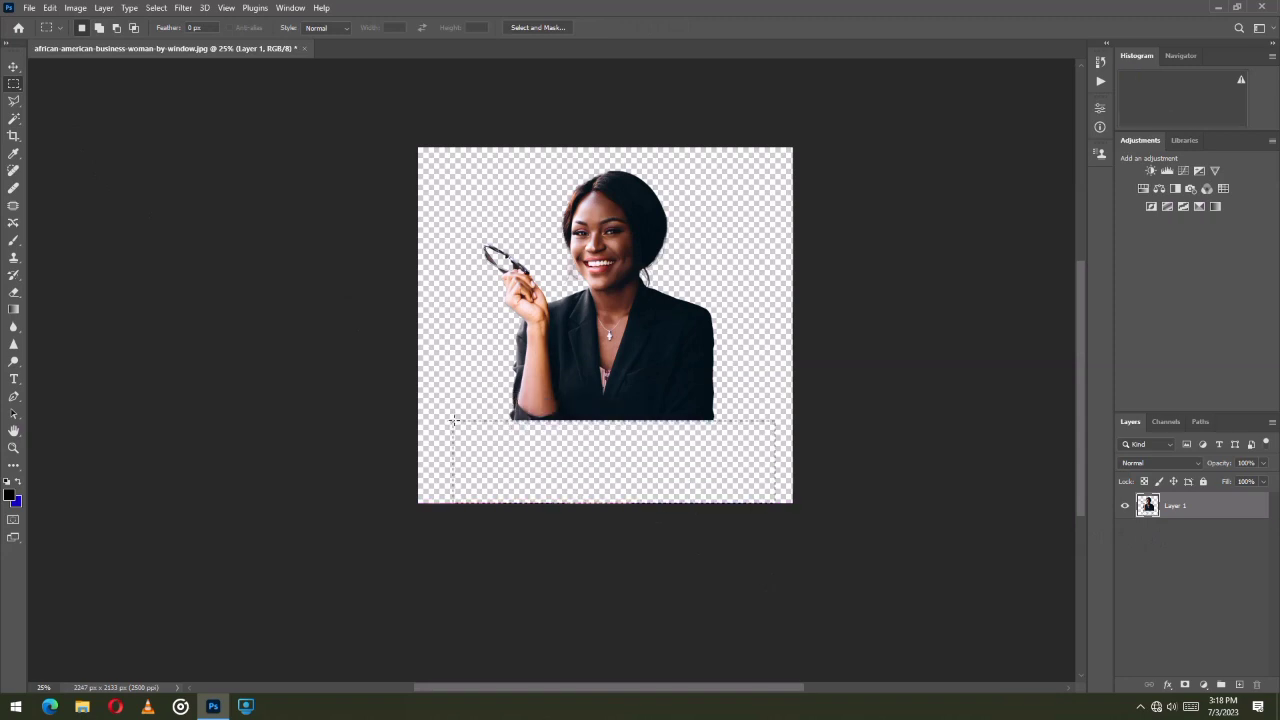
key("ctrl+d")
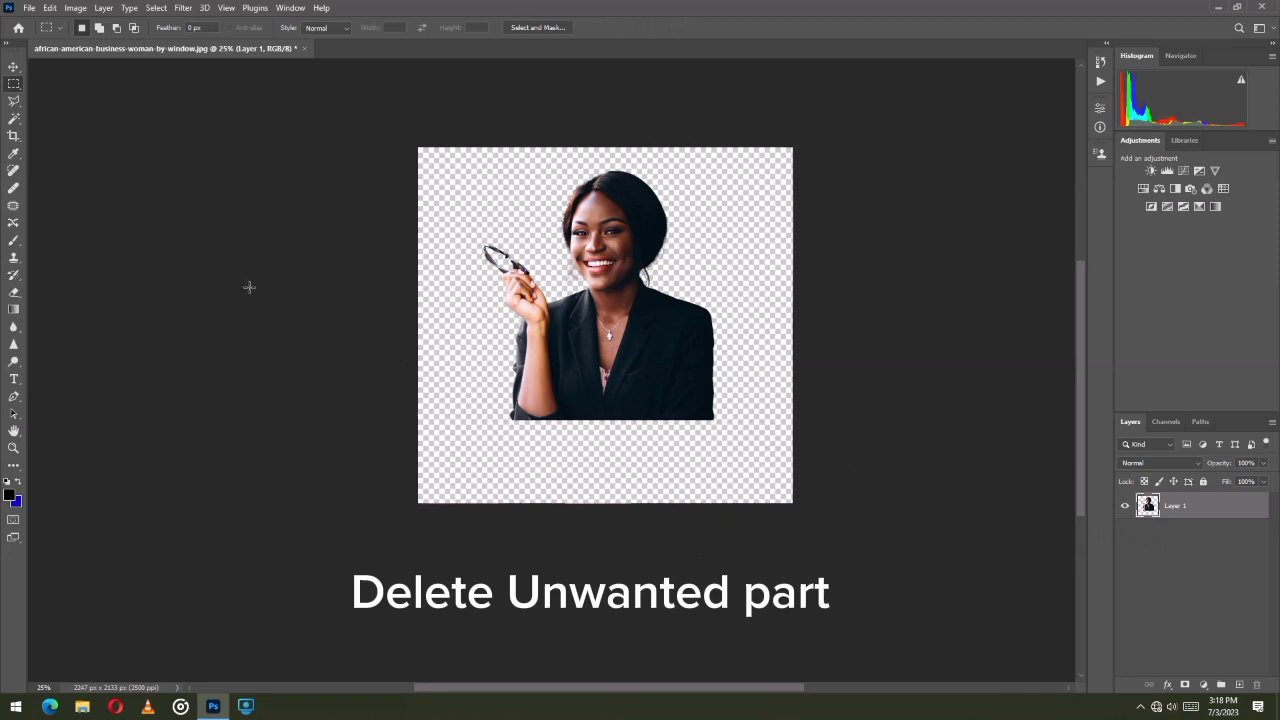
- Open the Liquify filter and pull the jacket's lower-right corner down into a wide drip with a size 507 brush
left_click(183, 8)
left_click(227, 134)
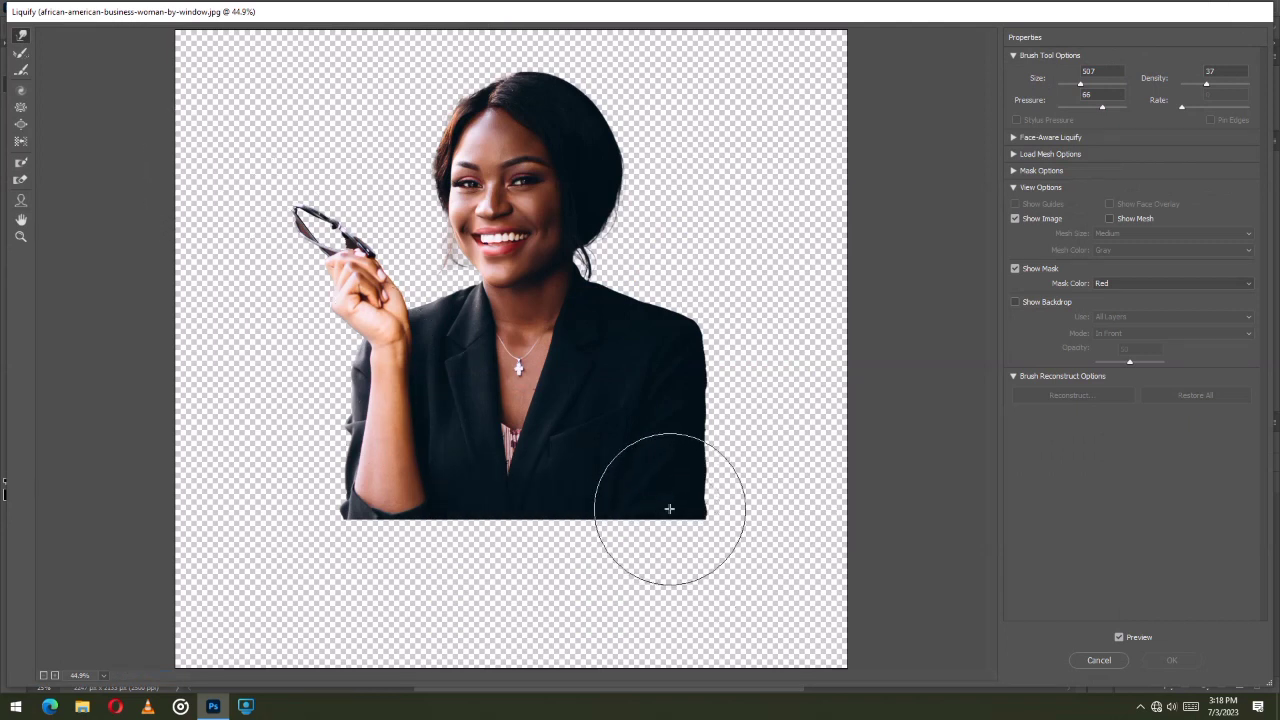
mouse_move(671, 503)
left_mouse_down()
mouse_move(666, 710)
mouse_move(673, 625)
left_mouse_up()
left_click_drag(665, 560, 651, 656)
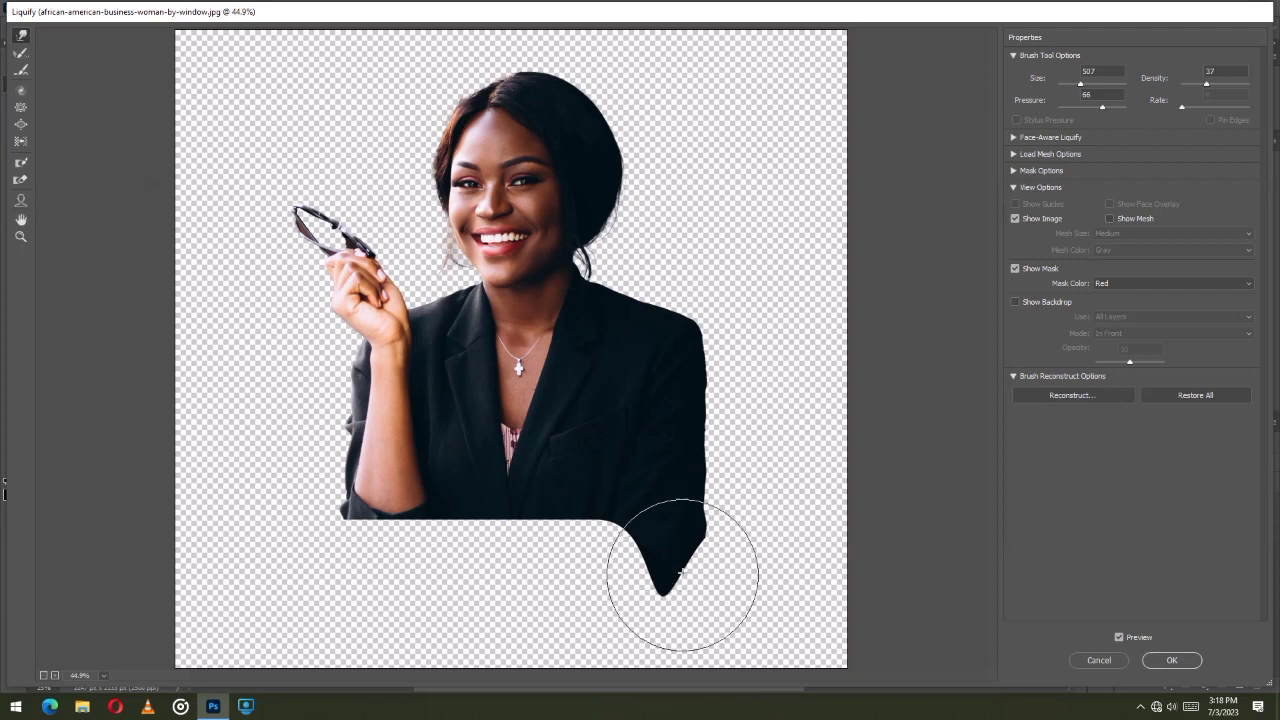
mouse_move(687, 534)
left_mouse_down()
mouse_move(705, 597)
mouse_move(694, 586)
mouse_move(657, 614)
mouse_move(656, 665)
left_mouse_up()
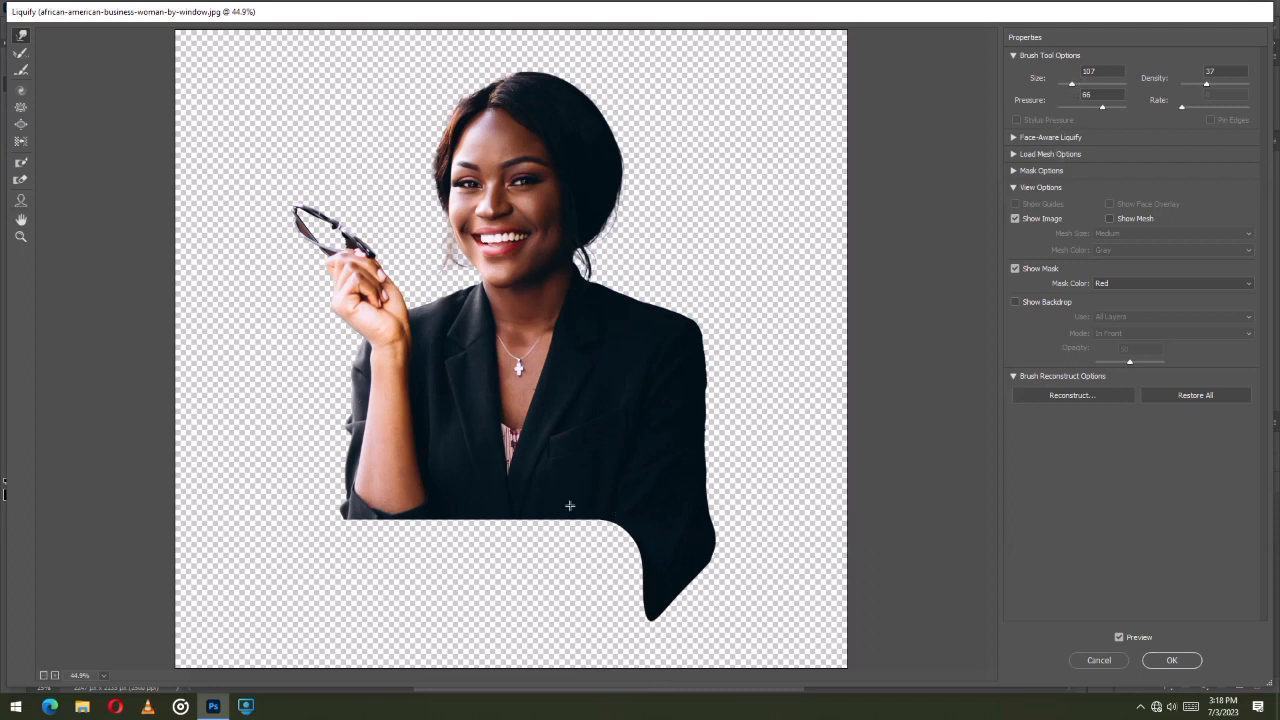
- Pull three narrow drips down from the middle of the jacket's cut edge, reducing the Liquify brush to about size 144
left_click_drag(564, 512, 558, 579)
left_click_drag(560, 536, 557, 591)
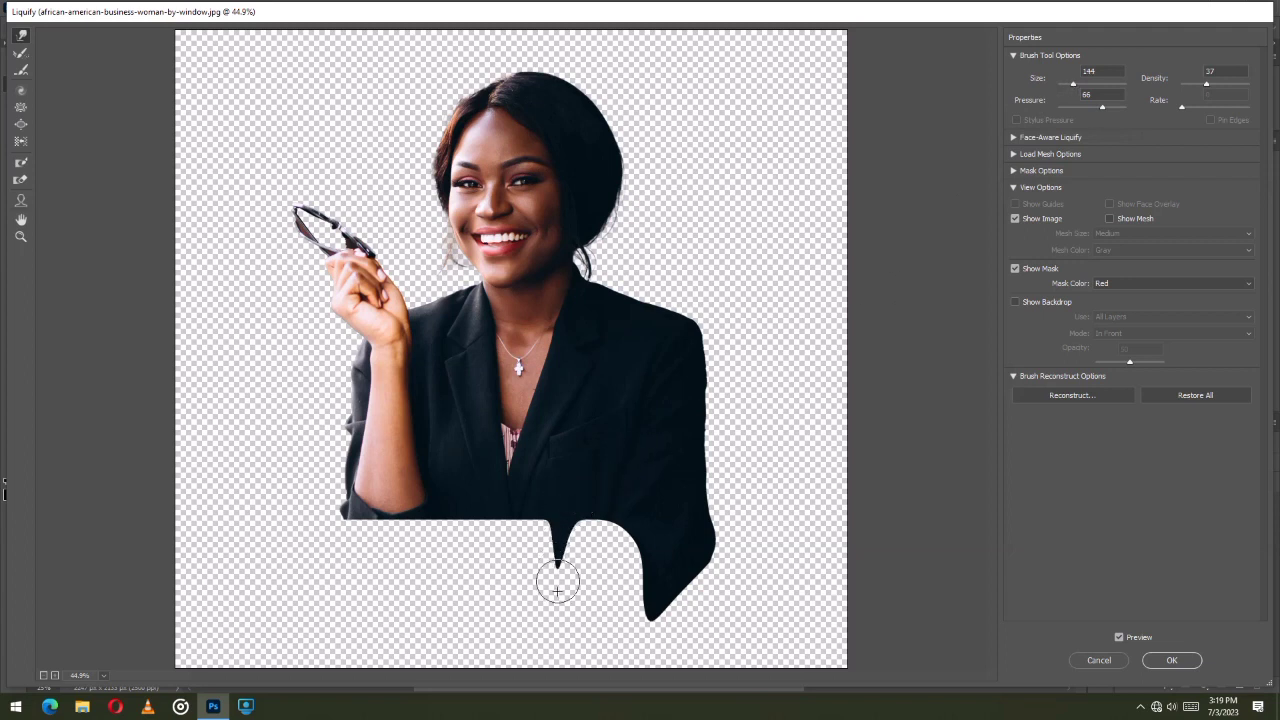
mouse_move(573, 530)
left_mouse_down()
mouse_move(563, 597)
mouse_move(575, 621)
left_mouse_up()
left_click_drag(562, 542, 567, 582)
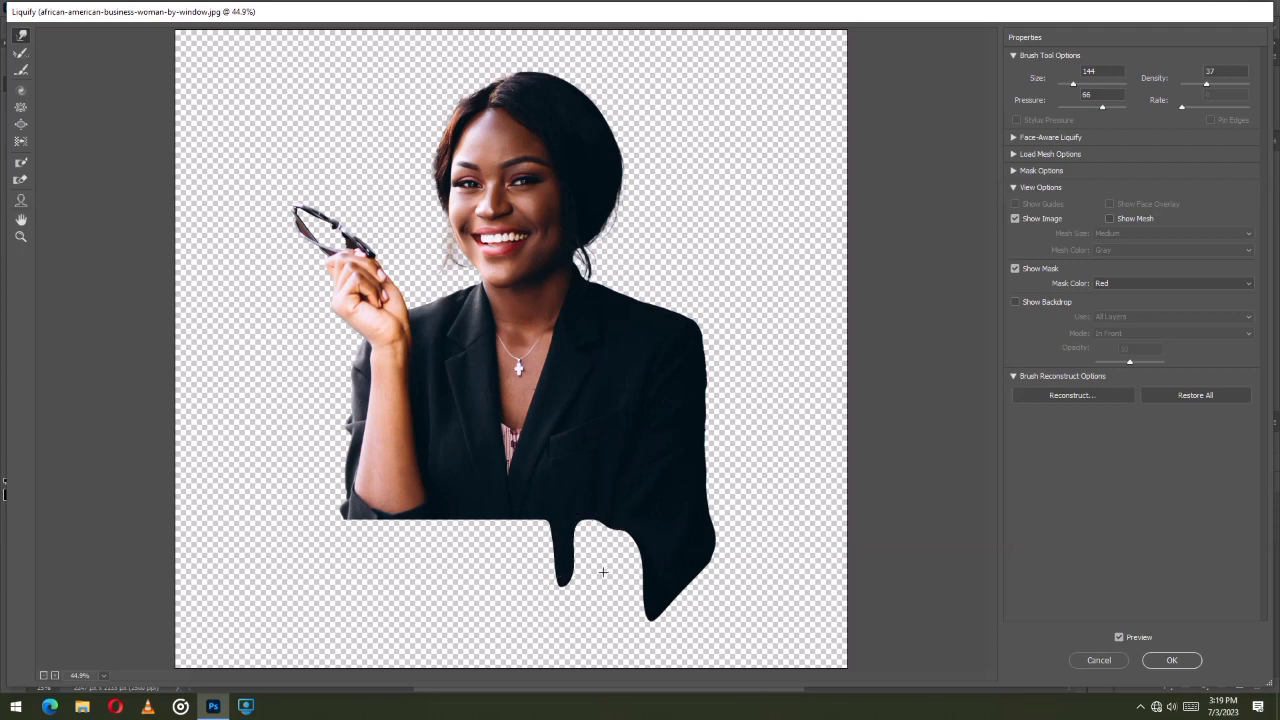
left_click_drag(611, 517, 594, 597)
left_click_drag(614, 517, 590, 625)
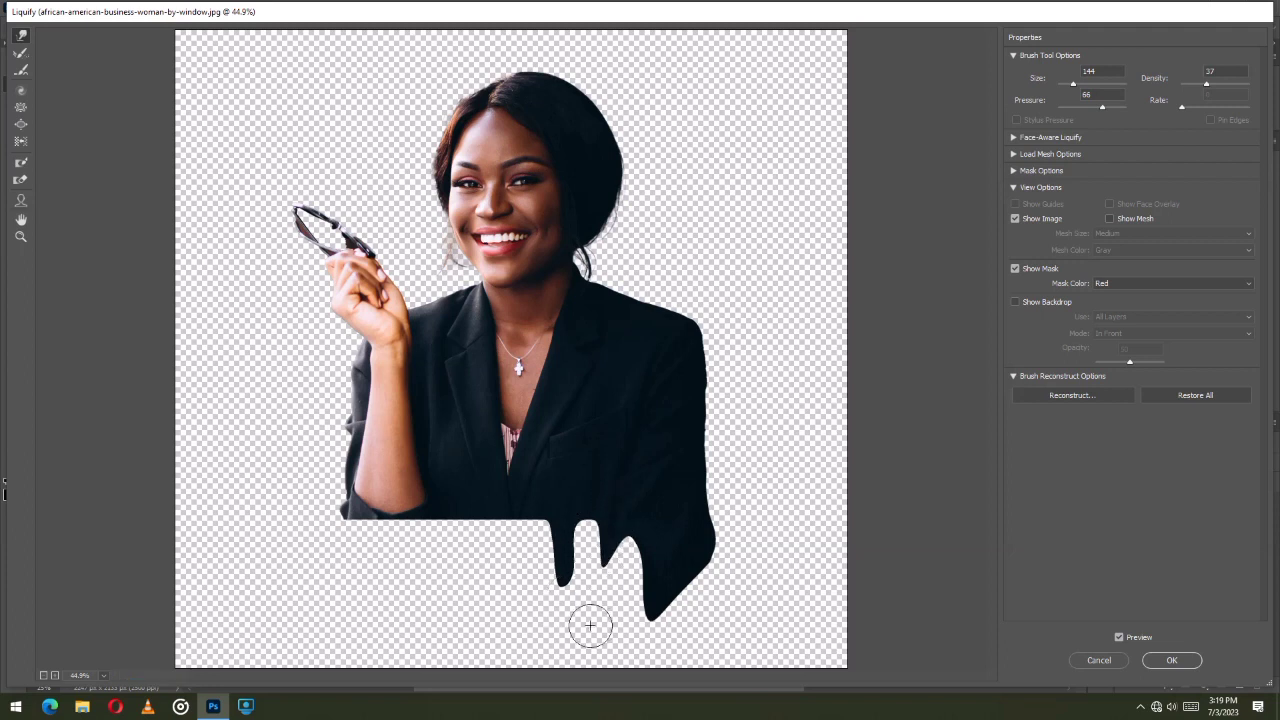
mouse_move(610, 543)
left_mouse_down()
mouse_move(586, 601)
mouse_move(611, 591)
left_mouse_up()
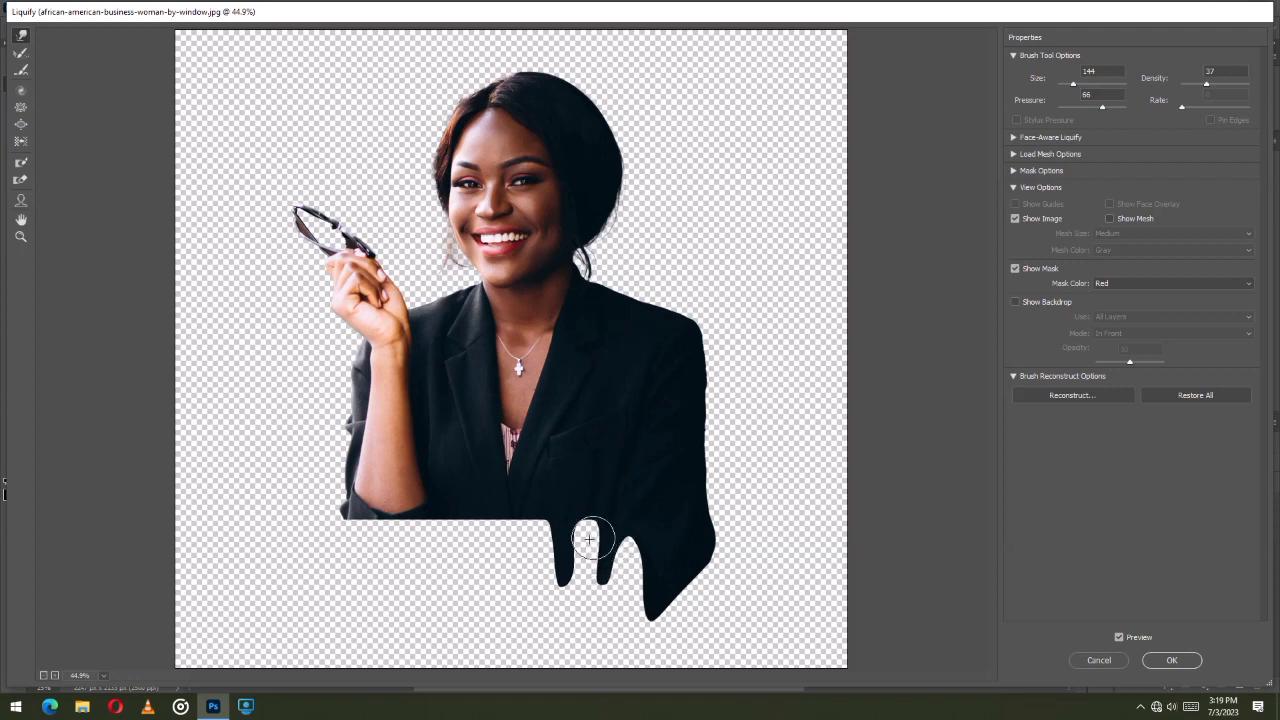
left_click_drag(510, 526, 510, 628)
left_click_drag(509, 521, 495, 631)
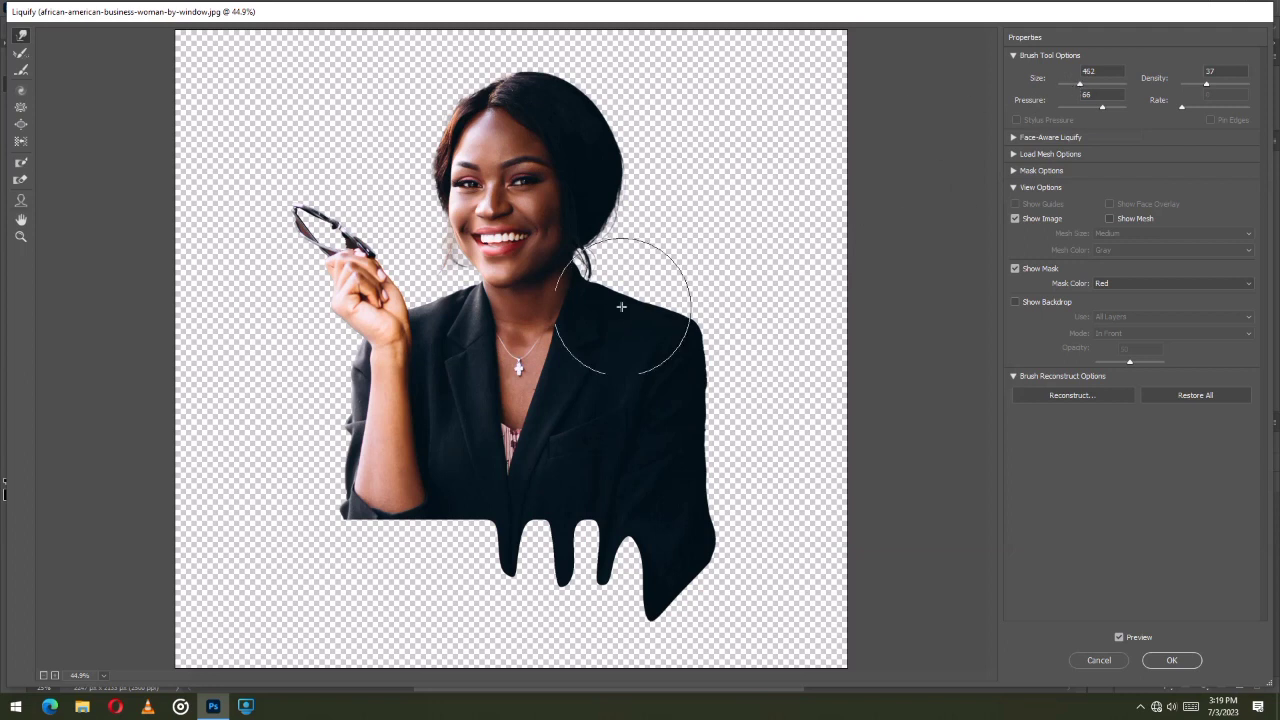
- With the Liquify brush at size 462, pull a long drip down beside the raised arm's elbow and stretch its sleeve edge downward
left_click_drag(449, 494, 406, 643)
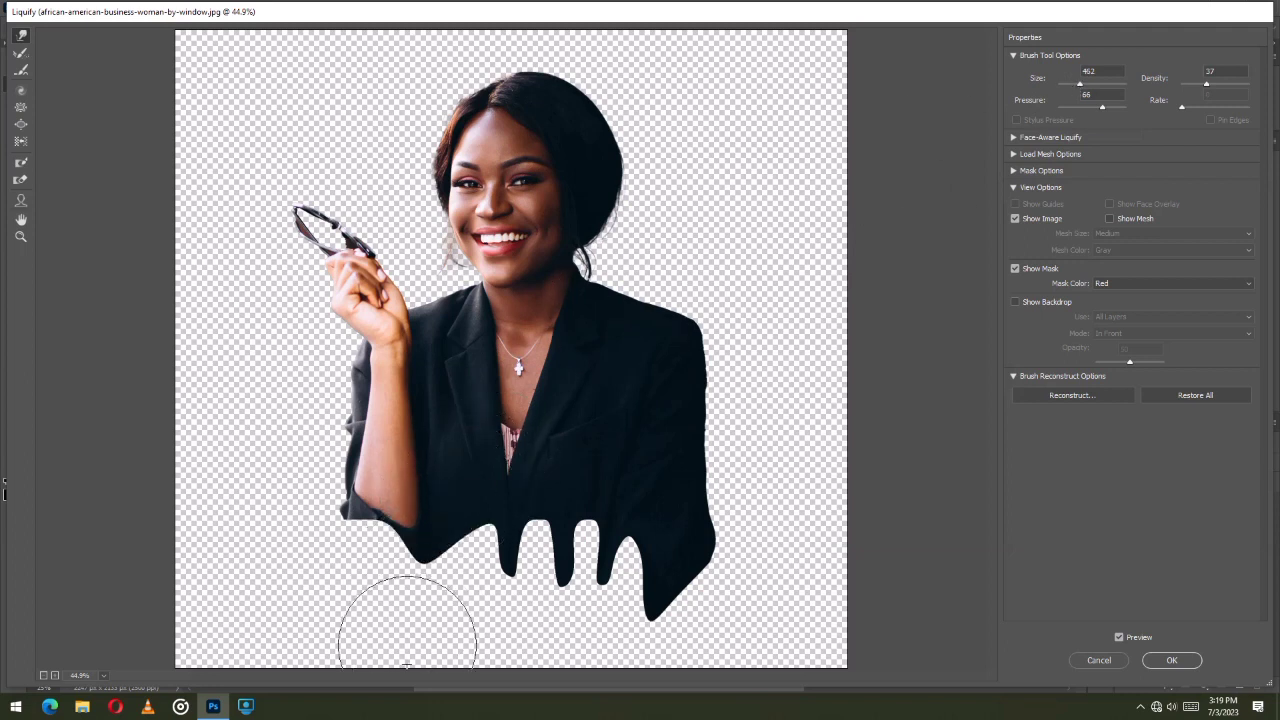
left_click_drag(423, 537, 411, 660)
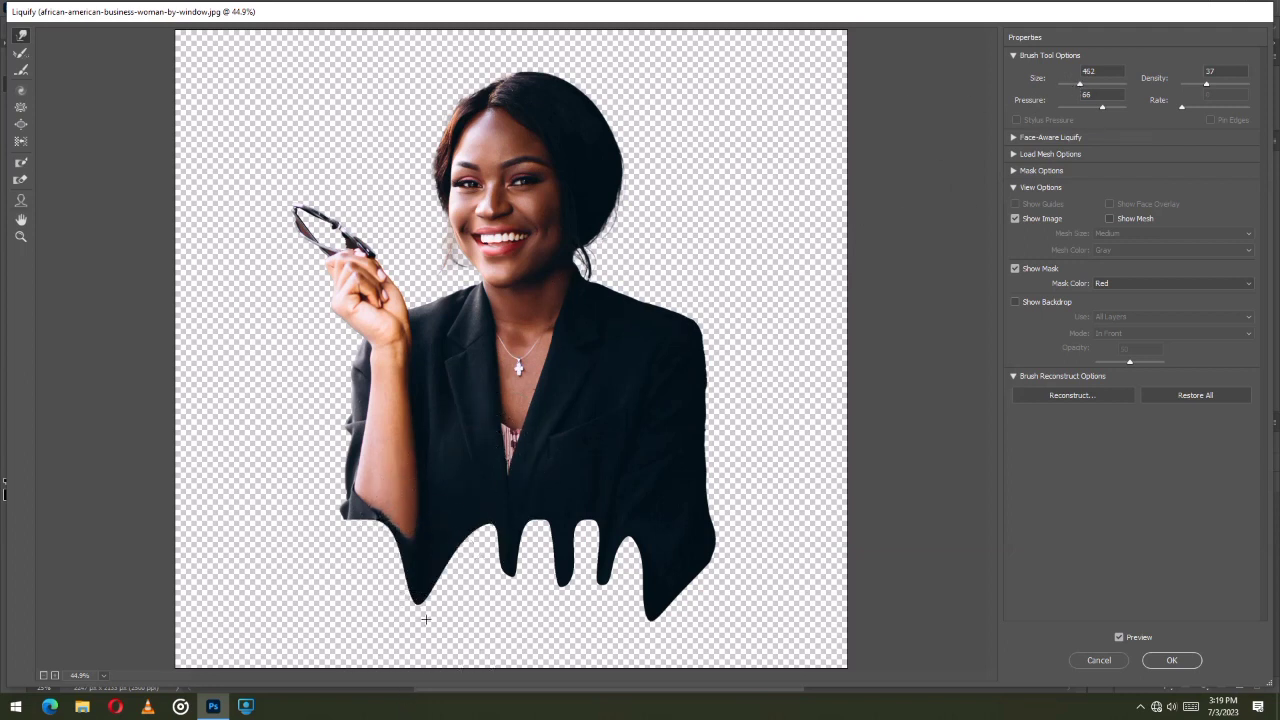
left_click_drag(420, 571, 417, 658)
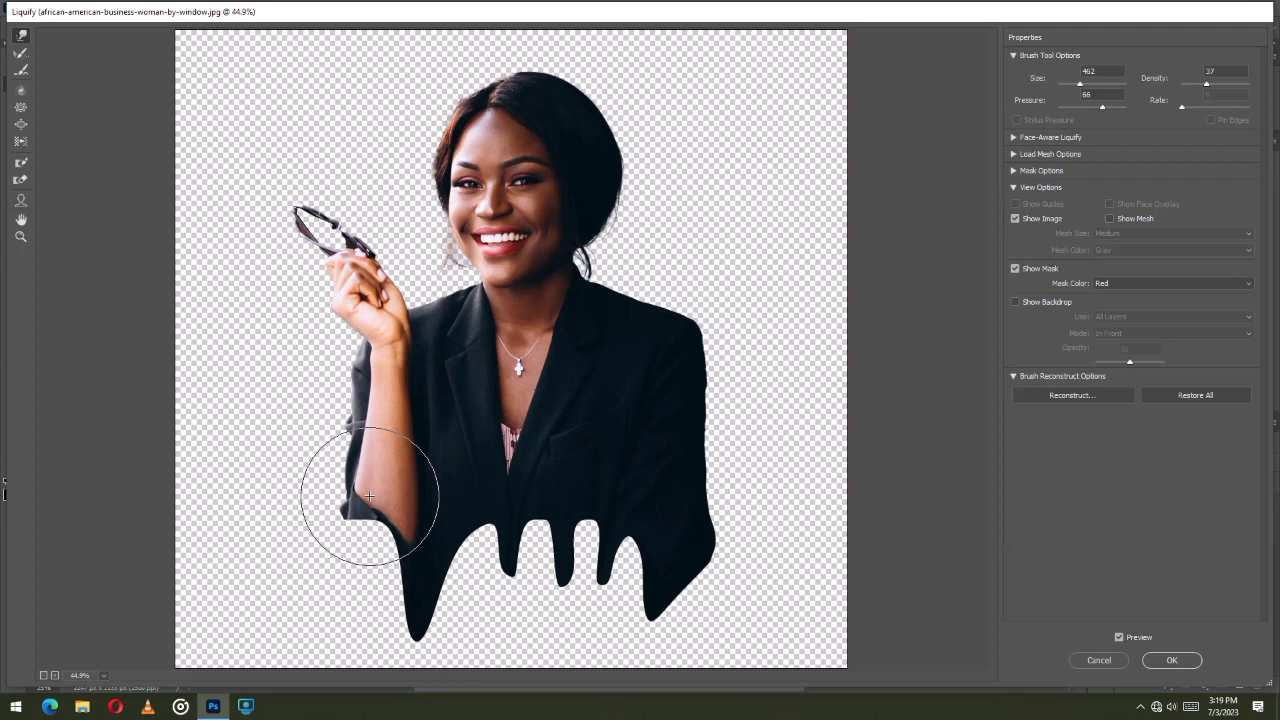
mouse_move(369, 495)
left_mouse_down()
mouse_move(357, 543)
mouse_move(323, 586)
mouse_move(349, 543)
mouse_move(326, 590)
mouse_move(350, 590)
mouse_move(354, 554)
mouse_move(337, 545)
mouse_move(331, 590)
left_mouse_up()
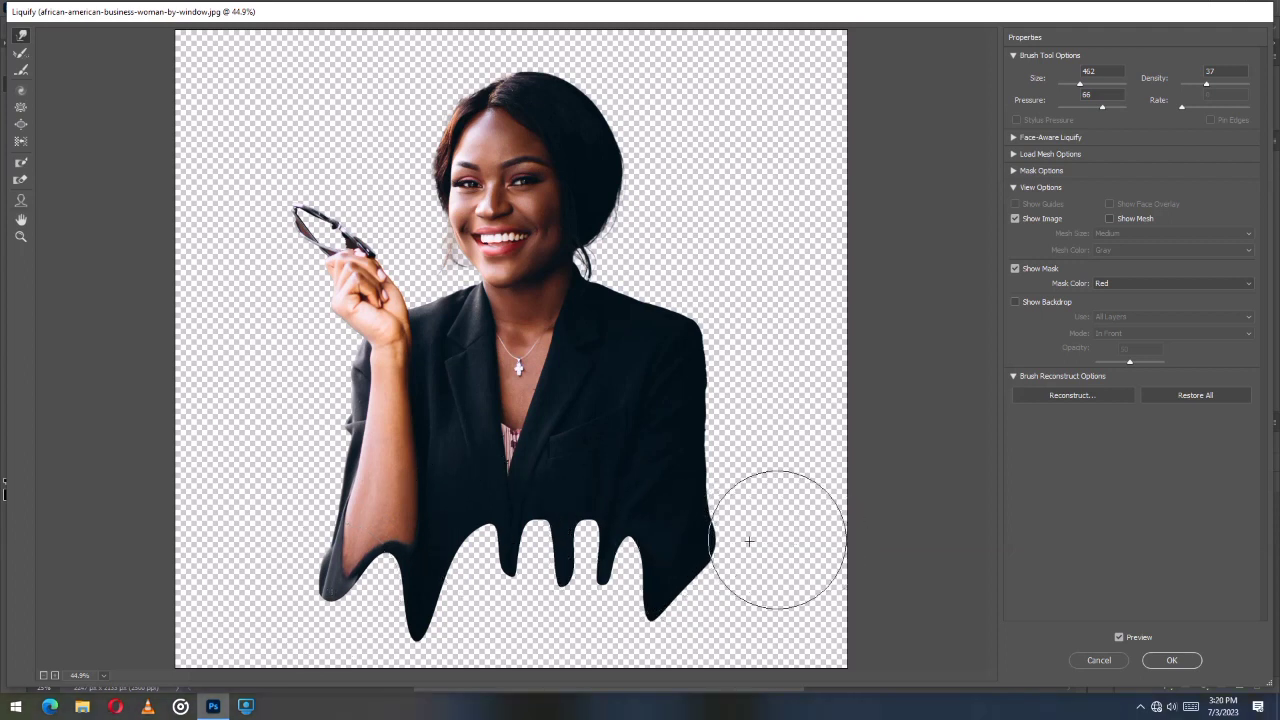
- Push in the outer edge of the jacket's right side, lengthen the leftmost narrow drip, and apply the Liquify changes
left_click_drag(723, 543, 723, 540)
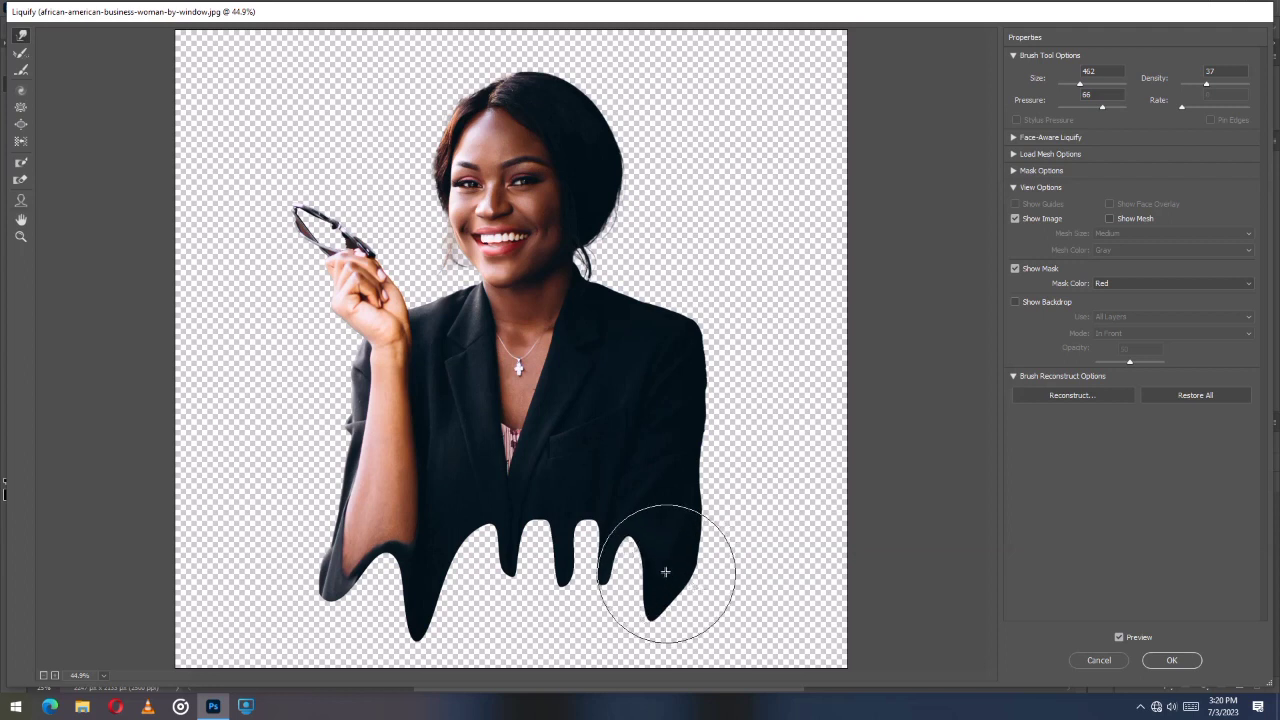
left_click_drag(757, 371, 731, 391)
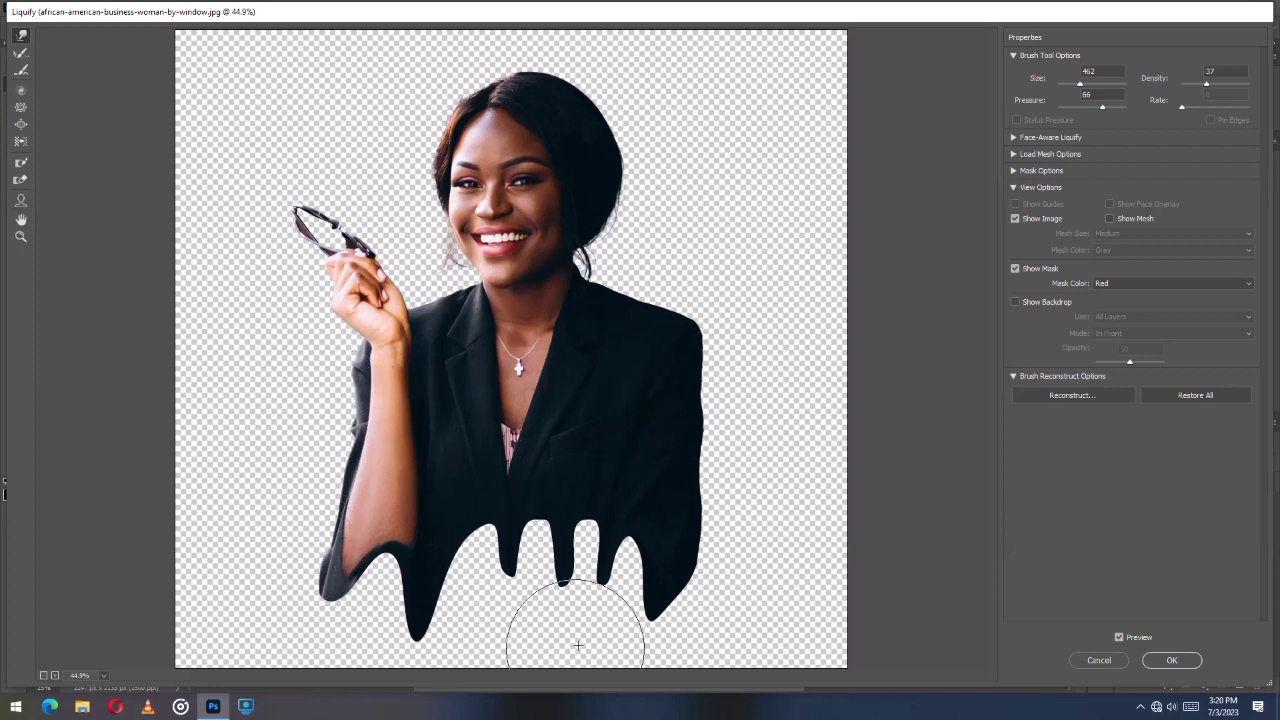
mouse_move(519, 556)
left_mouse_down()
mouse_move(510, 545)
mouse_move(510, 603)
mouse_move(501, 597)
left_mouse_up()
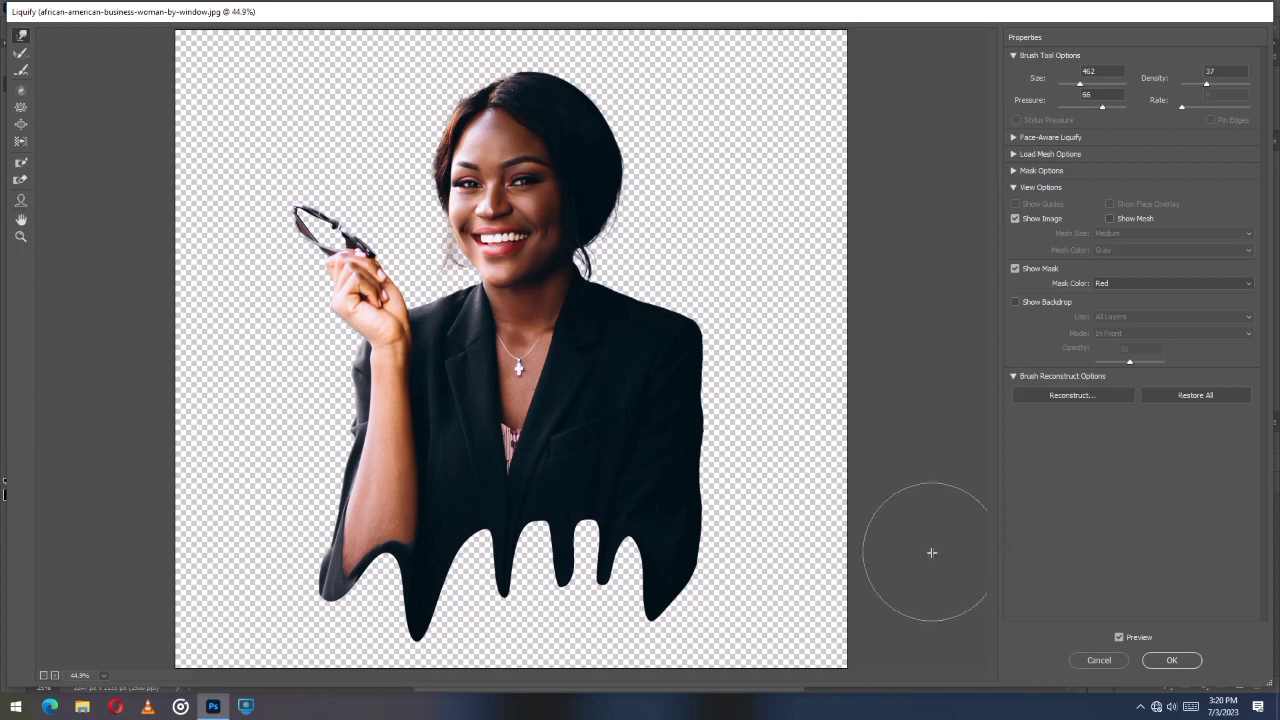
left_click(1176, 660)
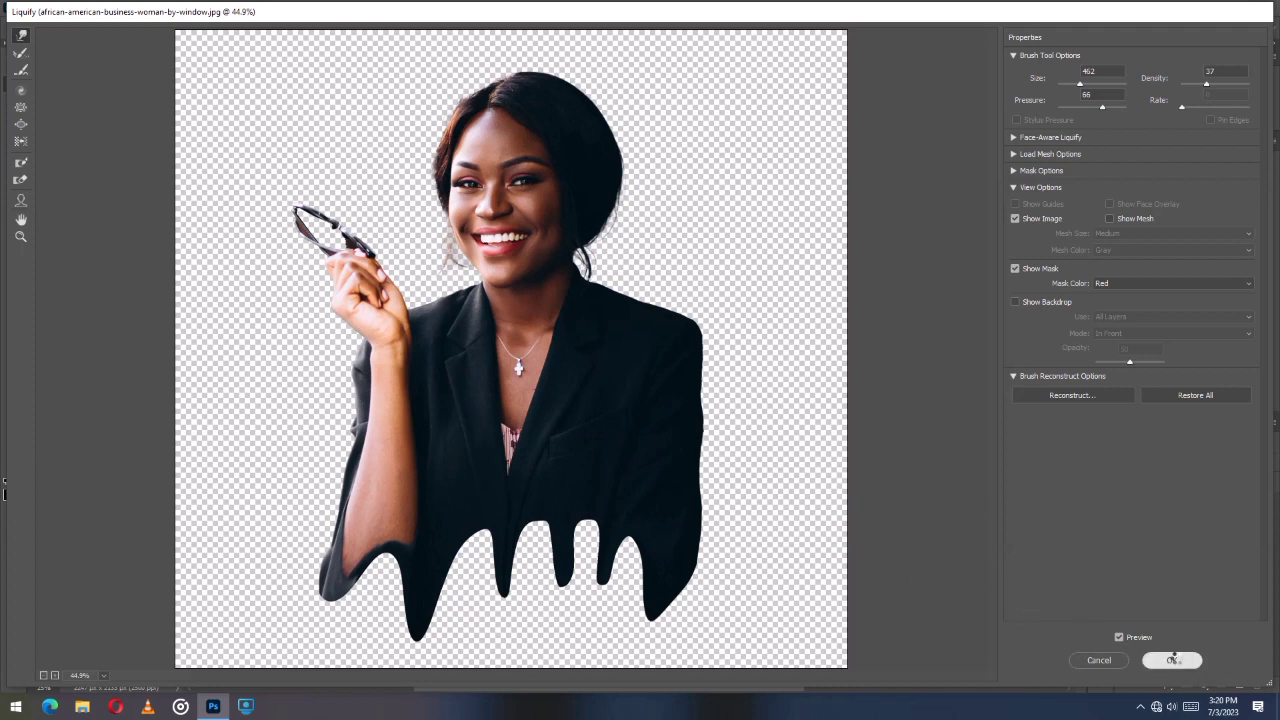